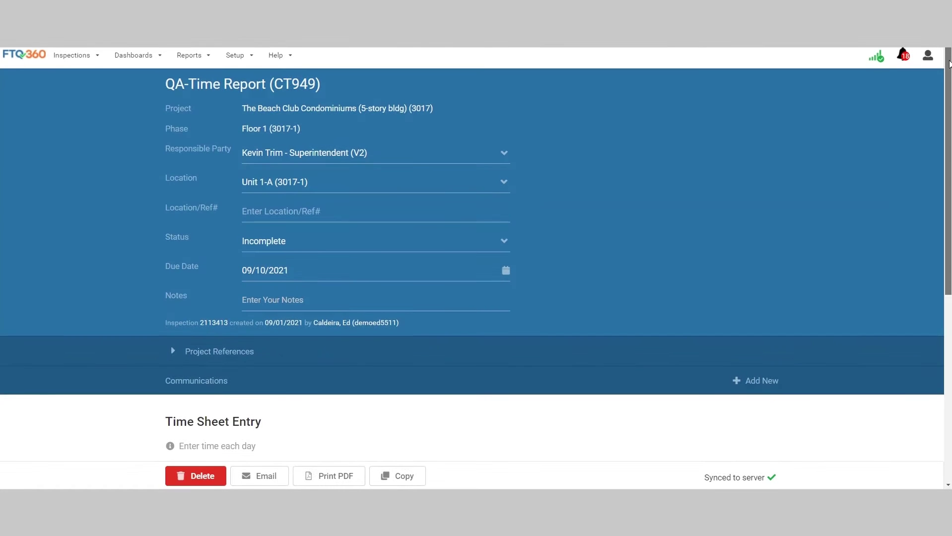
Step: Scroll down the QA-Time Report to its time sheet showing the 8-30, 8-31 and 9-1 rows
{"action": "left_click_drag", "start_coordinate": [950, 64], "coordinate": [950, 207]}
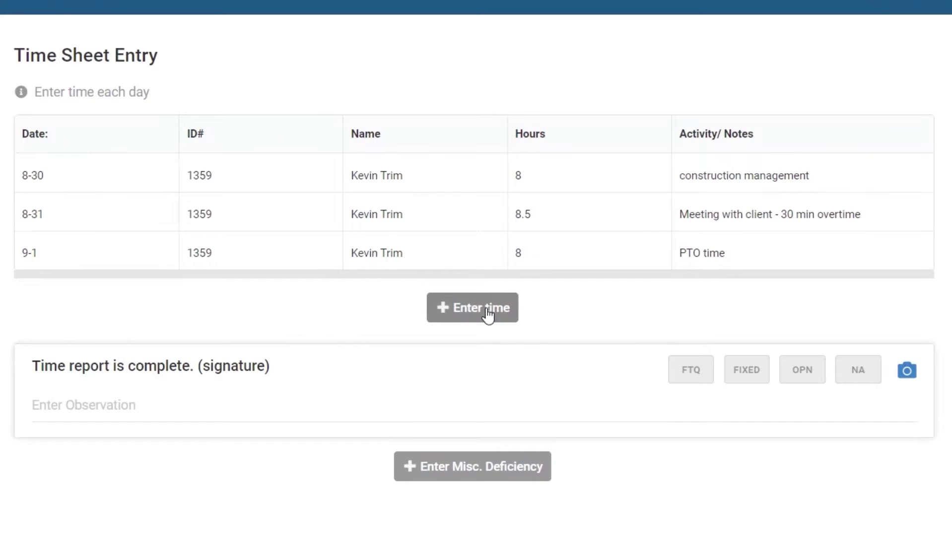
Step: Add a new time sheet row dated 9-2 with the worker's ID number and name
{"action": "left_click", "coordinate": [486, 309]}
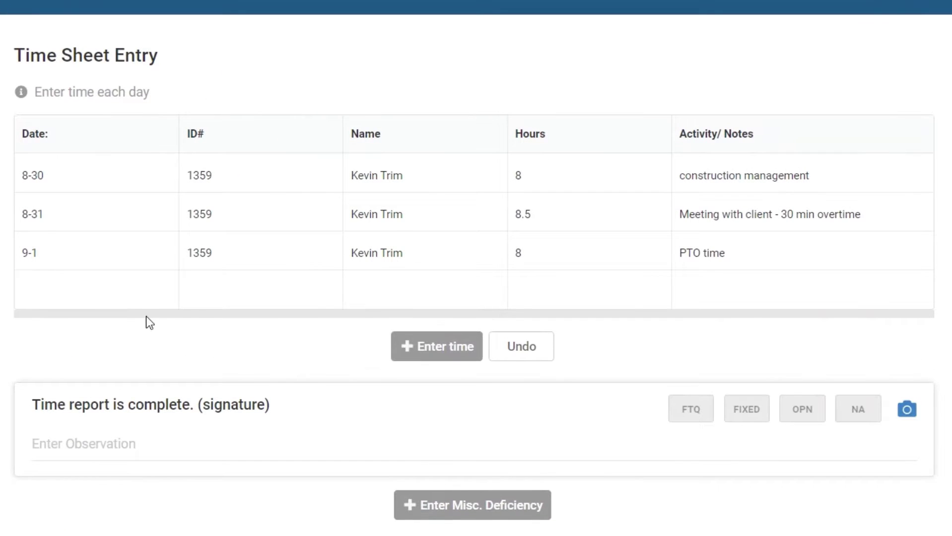
{"action": "left_click", "coordinate": [95, 282]}
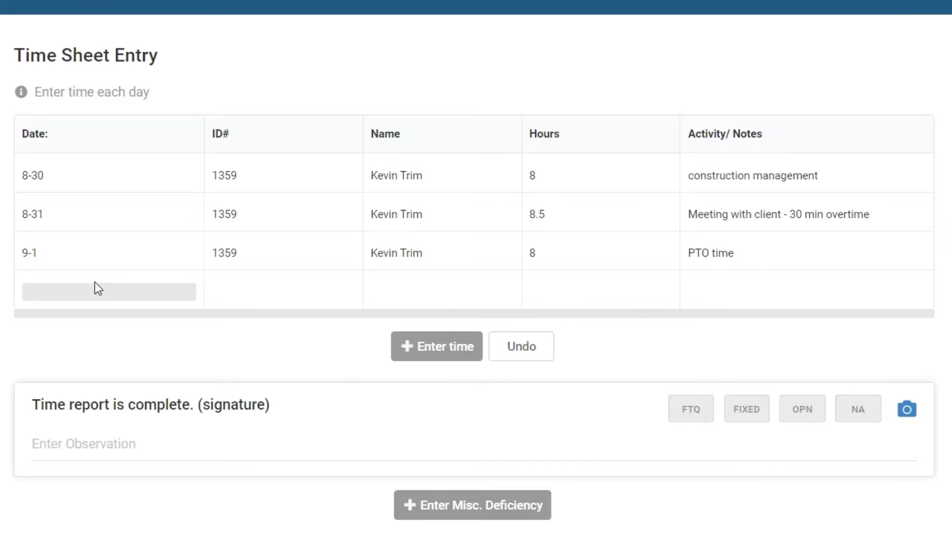
{"action": "type", "text": "9-2"}
{"action": "left_click", "coordinate": [220, 292]}
{"action": "type", "text": "1359"}
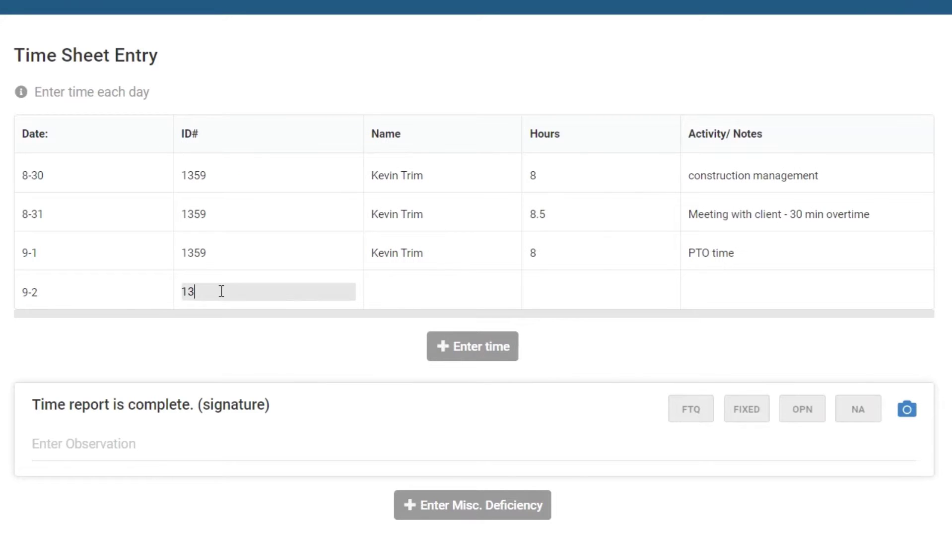
{"action": "left_click", "coordinate": [381, 295]}
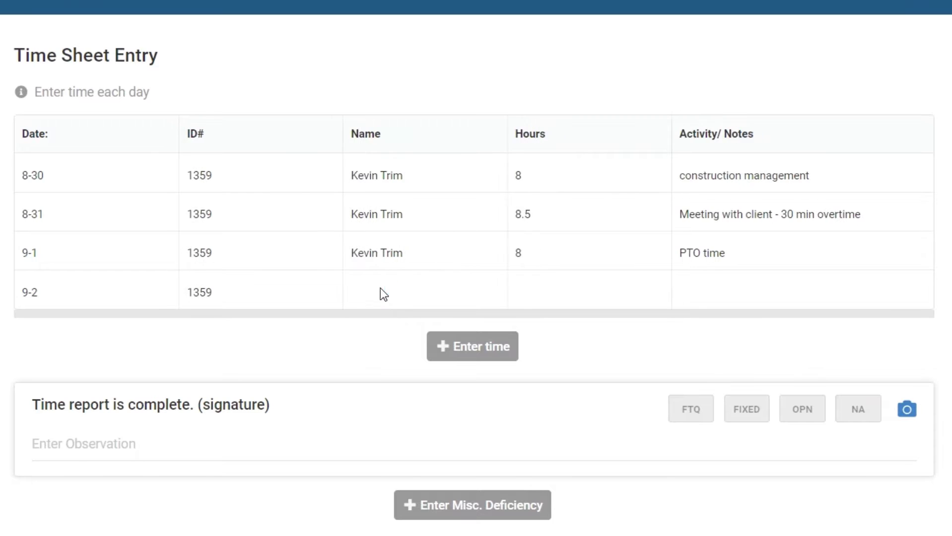
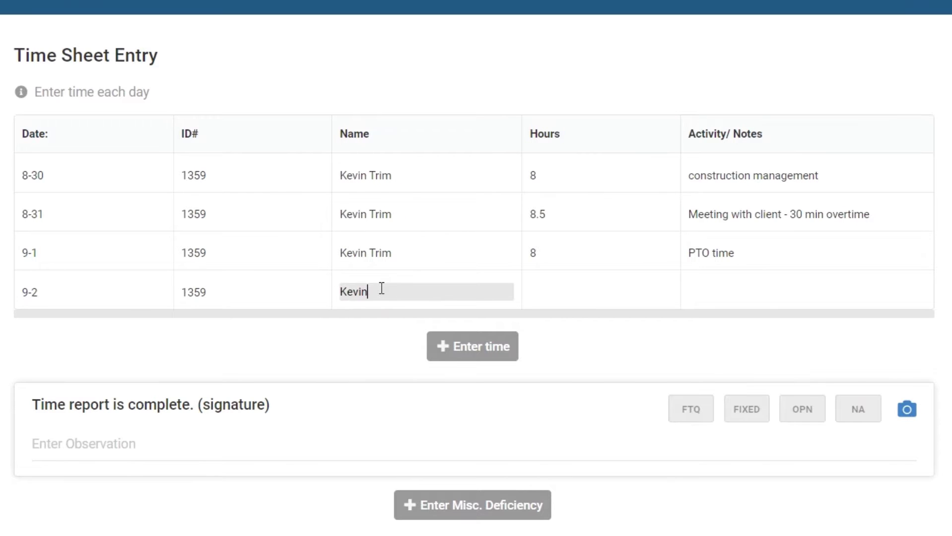
Step: Log 8 hours of construction management on the 9-2 row, then add another empty row
{"action": "left_click", "coordinate": [567, 288]}
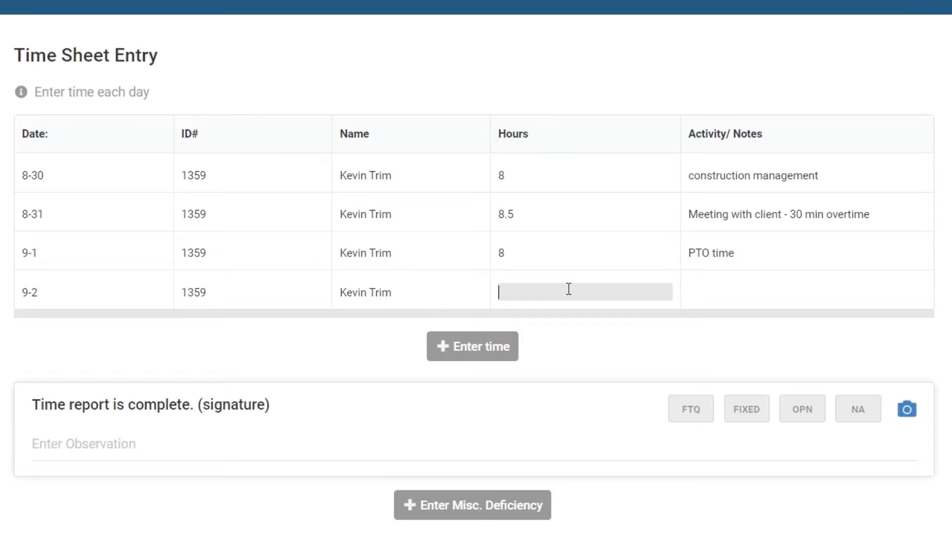
{"action": "type", "text": "8"}
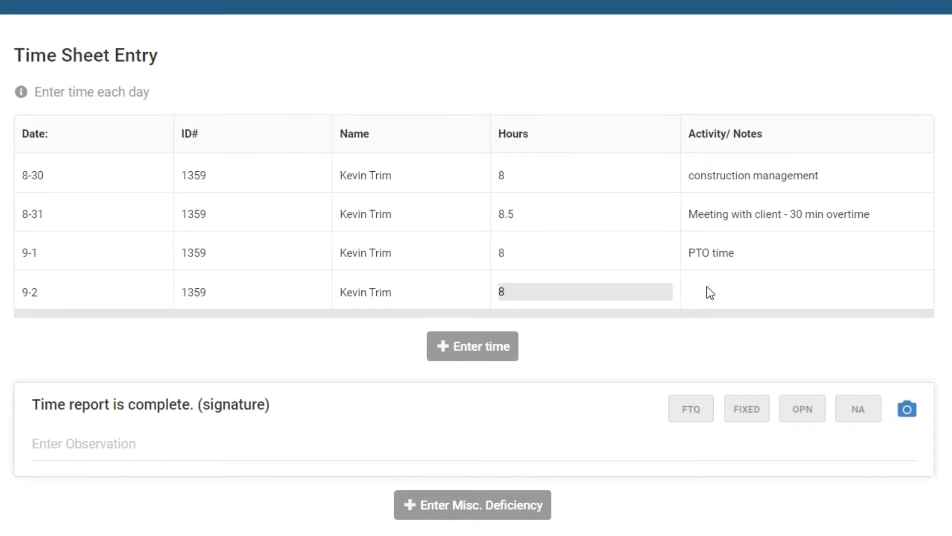
{"action": "left_click", "coordinate": [707, 288]}
{"action": "type", "text": "cons"}
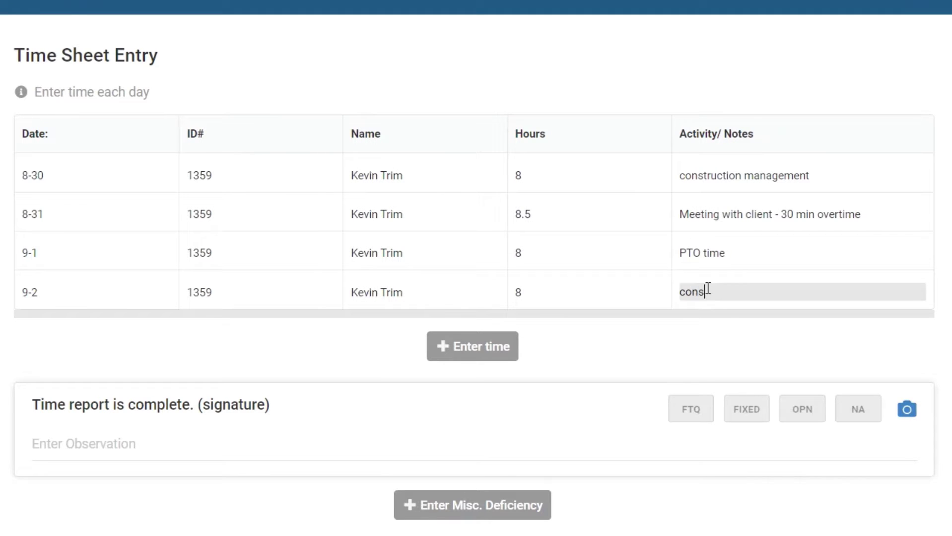
{"action": "type", "text": "truction management"}
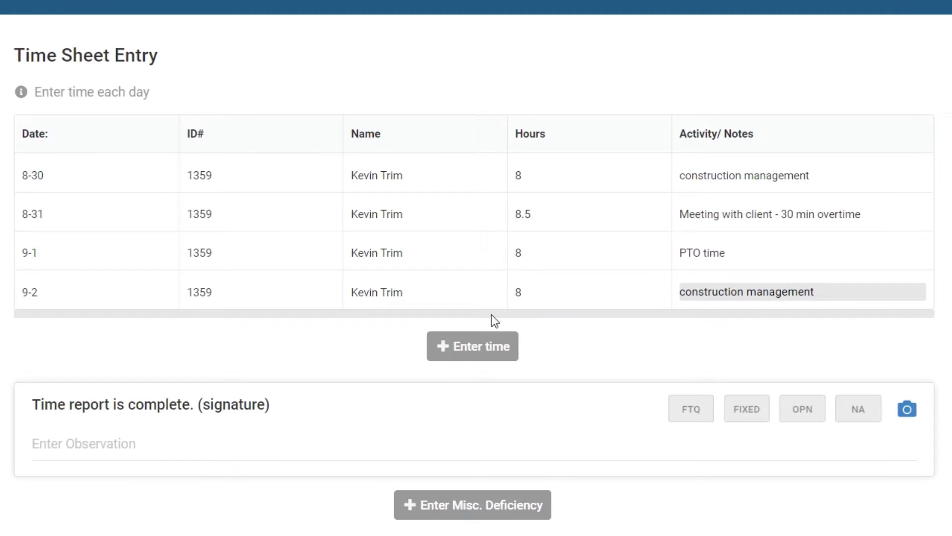
{"action": "left_click", "coordinate": [462, 346]}
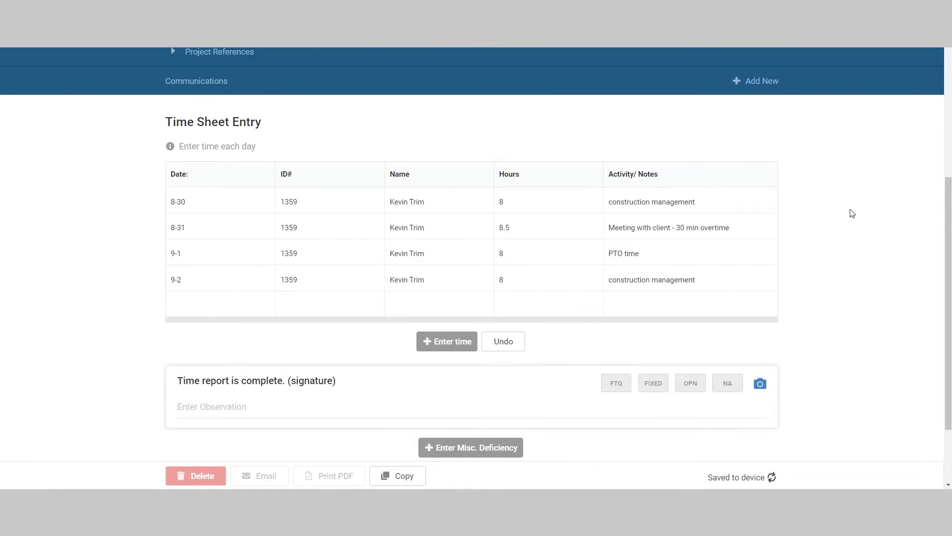
Step: Sign the completion item, mark it FTQ, note the signer's name and 'Superintendent' title, and save
{"action": "left_click_drag", "start_coordinate": [948, 194], "coordinate": [949, 249]}
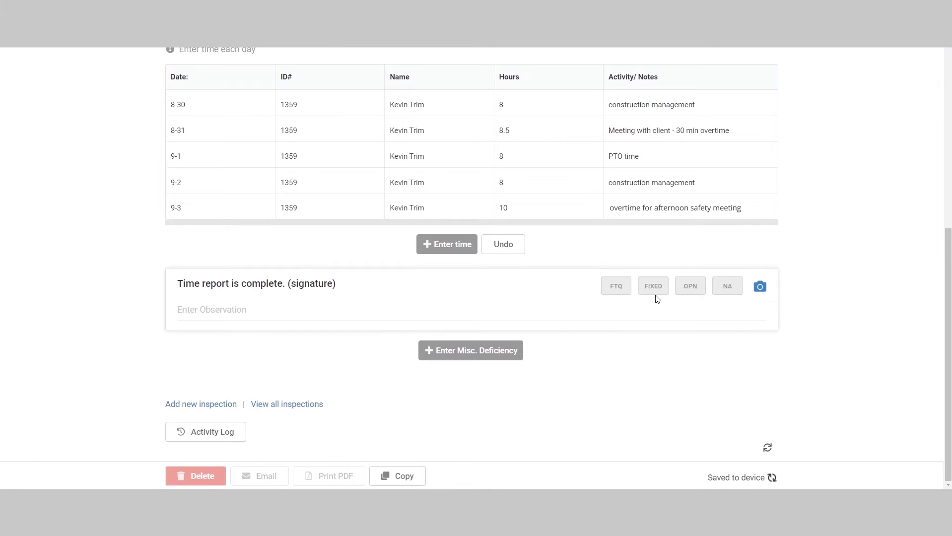
{"action": "left_click", "coordinate": [759, 288]}
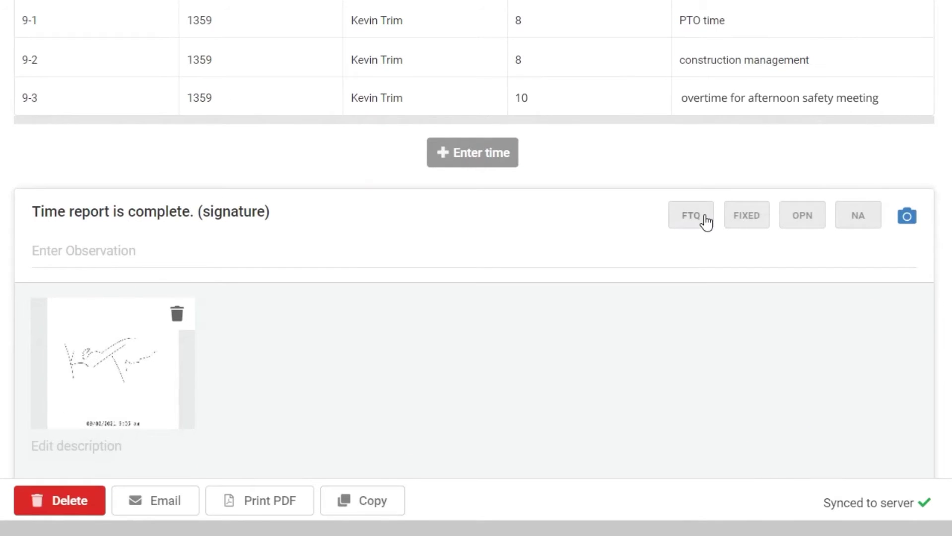
{"action": "left_click", "coordinate": [706, 223]}
{"action": "left_click", "coordinate": [133, 256]}
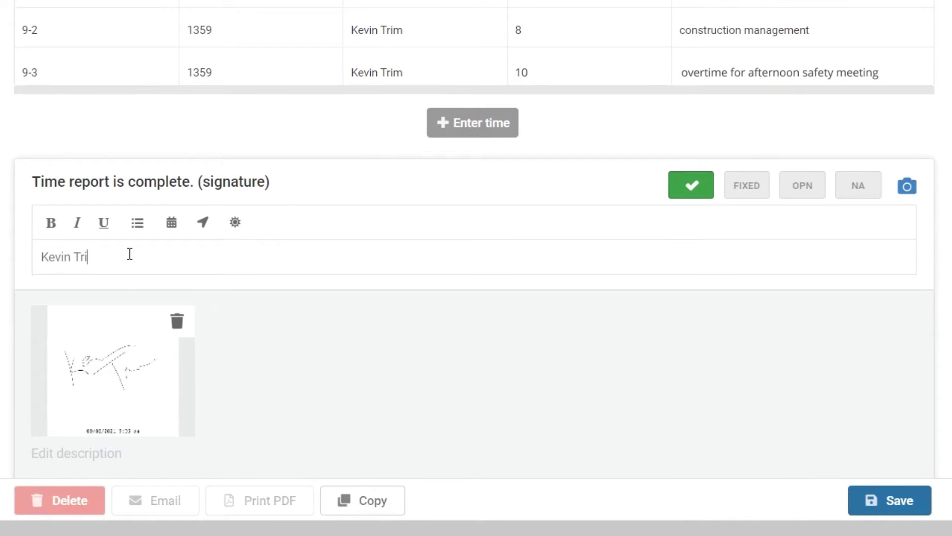
{"action": "left_click", "coordinate": [892, 494]}
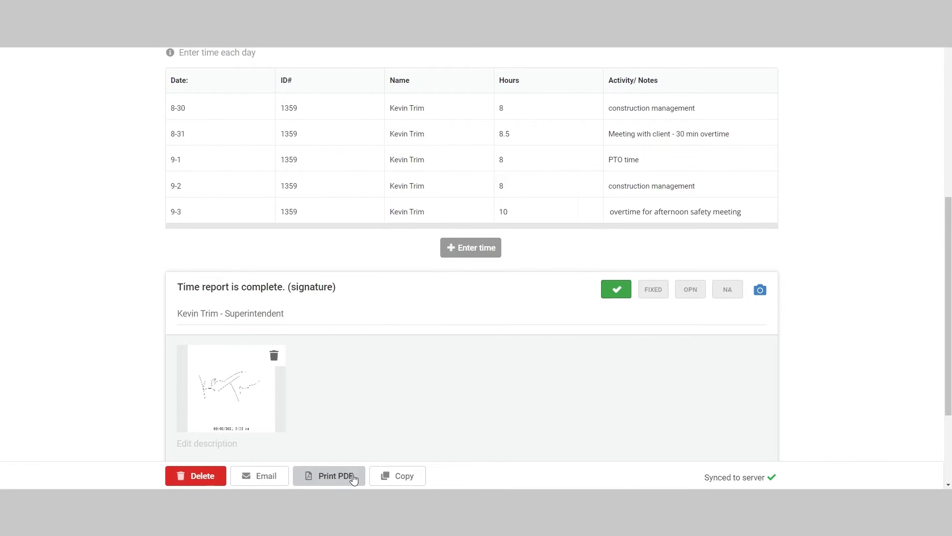
Step: Produce a PDF of the signed QA-Time Report with Print PDF
{"action": "left_click", "coordinate": [351, 478]}
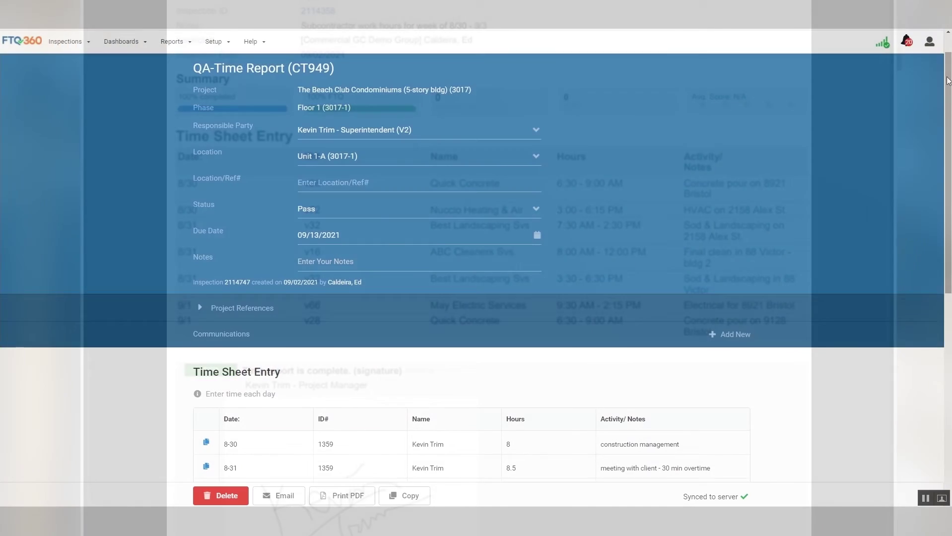
Step: Scroll down the inspection to reach the Copy option for next week's report
{"action": "scroll", "coordinate": [471, 248], "scroll_direction": "down", "scroll_amount": 3}
{"action": "scroll", "coordinate": [472, 266], "scroll_direction": "down", "scroll_amount": 6}
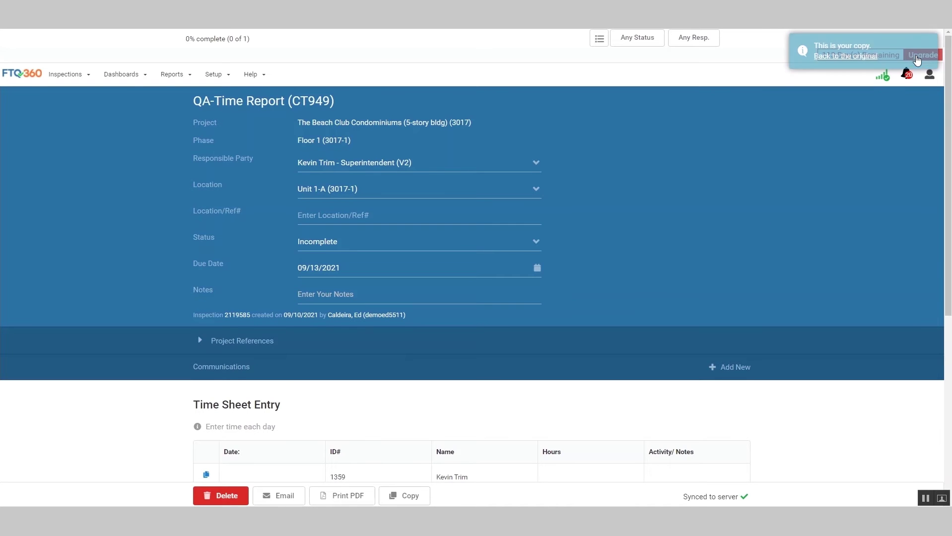
Step: Scroll to the copied report's time sheet and select the first row's Date cell
{"action": "scroll", "coordinate": [948, 82], "scroll_direction": "down", "scroll_amount": 3}
{"action": "scroll", "coordinate": [476, 267], "scroll_direction": "down", "scroll_amount": 3}
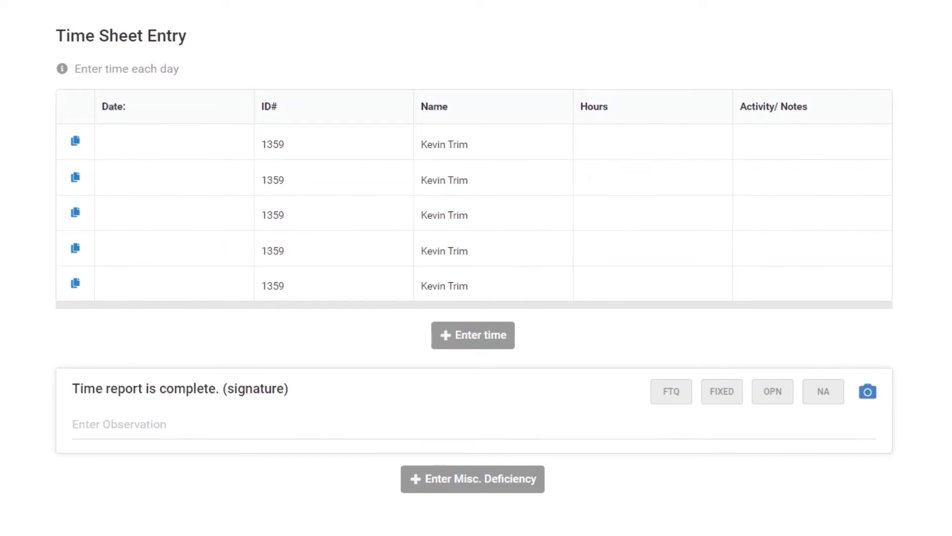
{"action": "left_click", "coordinate": [112, 140]}
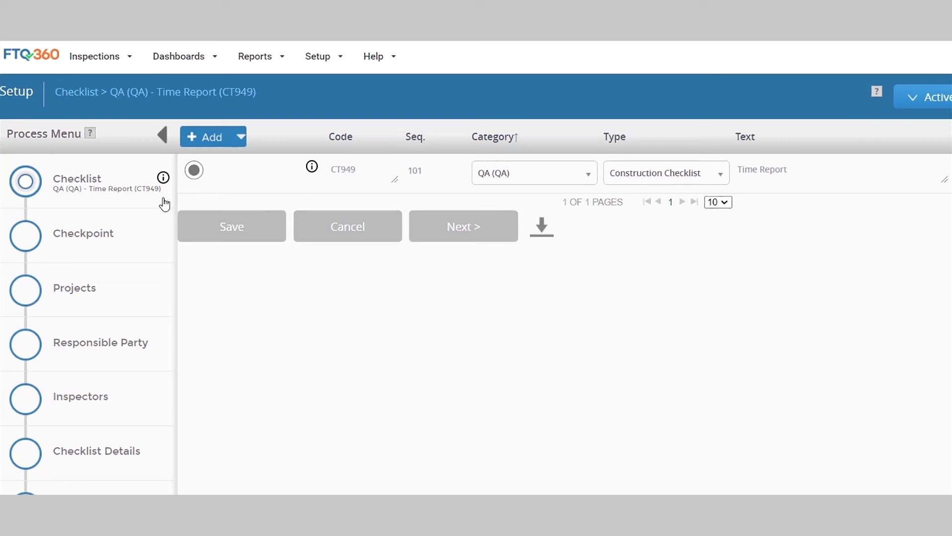
Step: Set the CT949-20 Enter time matrix's Date column copy mode to Nothing and save
{"action": "left_click", "coordinate": [26, 239]}
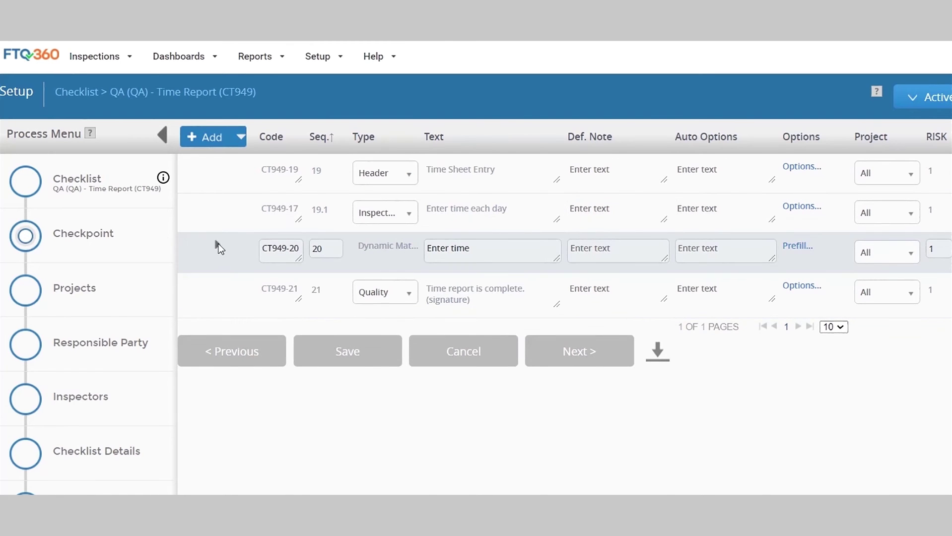
{"action": "left_click", "coordinate": [218, 246]}
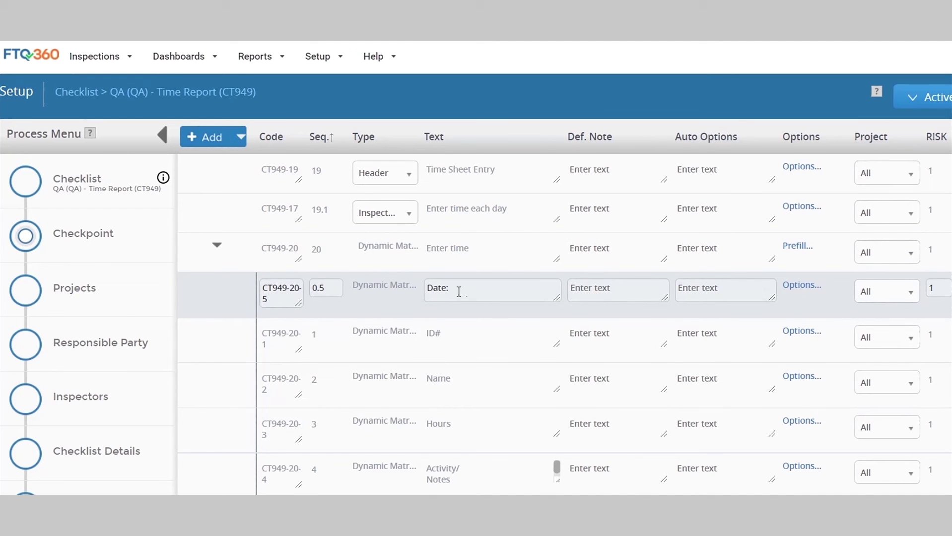
{"action": "left_click", "coordinate": [795, 287]}
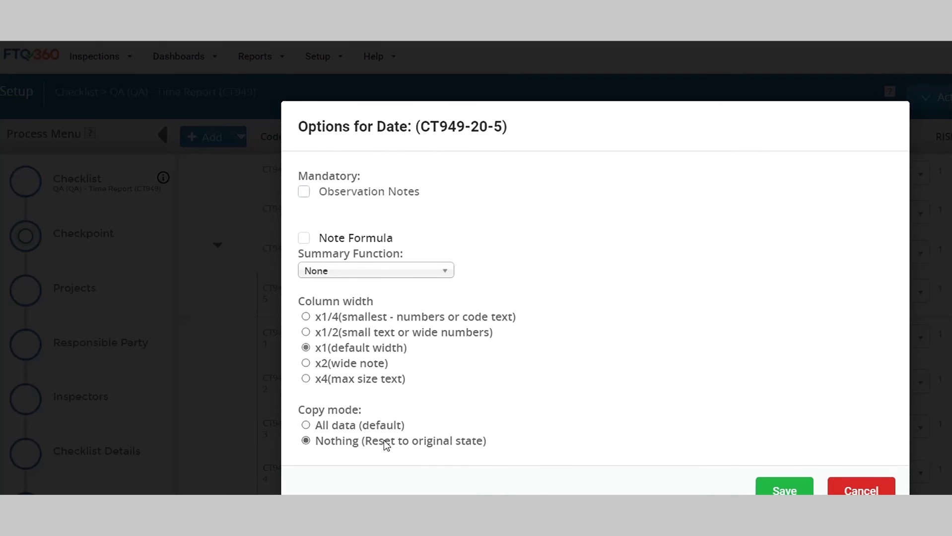
{"action": "left_click", "coordinate": [783, 491]}
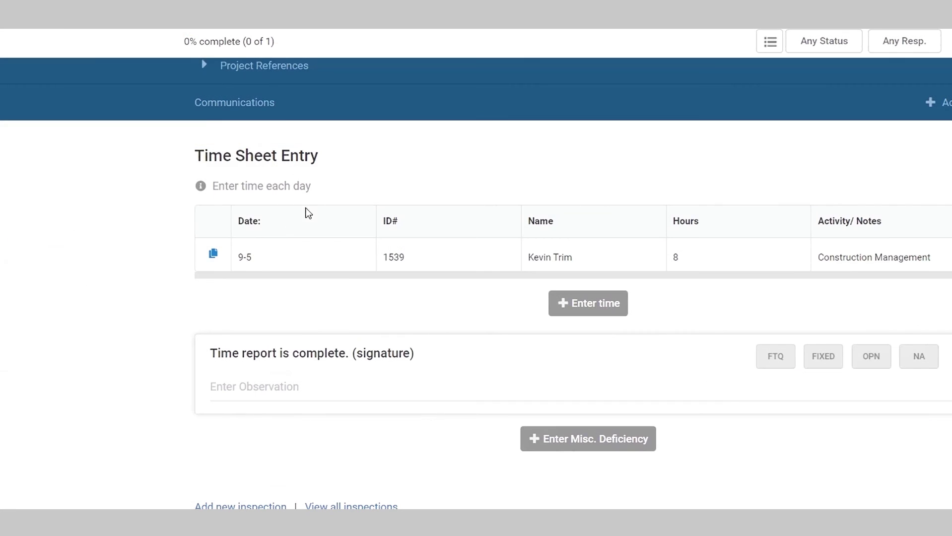
Step: Duplicate the 9-5 Construction Management row, select the copy's date, then duplicate it again
{"action": "left_click", "coordinate": [213, 255]}
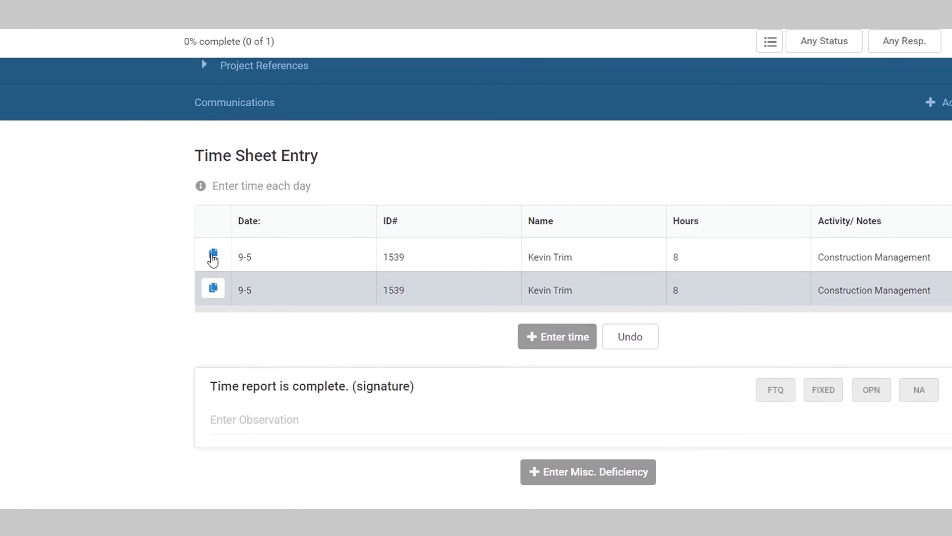
{"action": "left_click", "coordinate": [283, 297]}
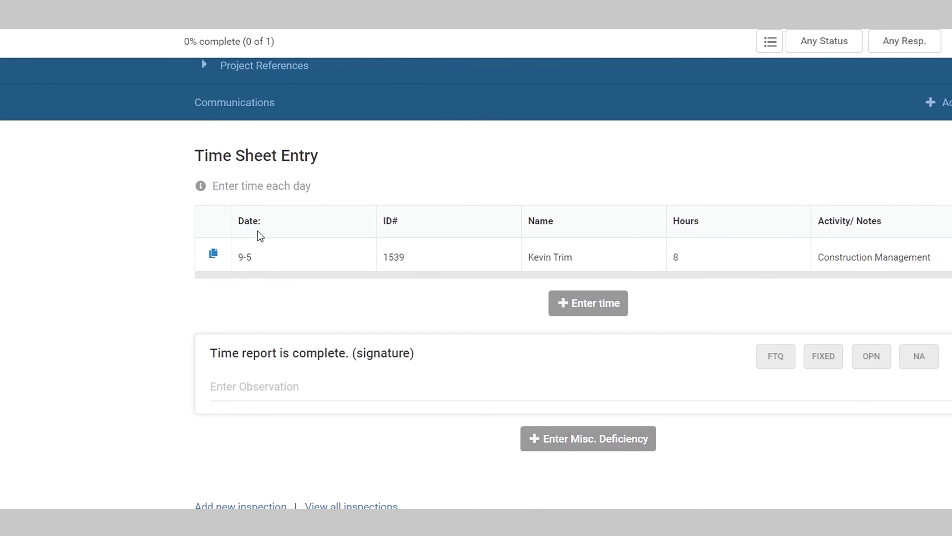
{"action": "left_click", "coordinate": [213, 256]}
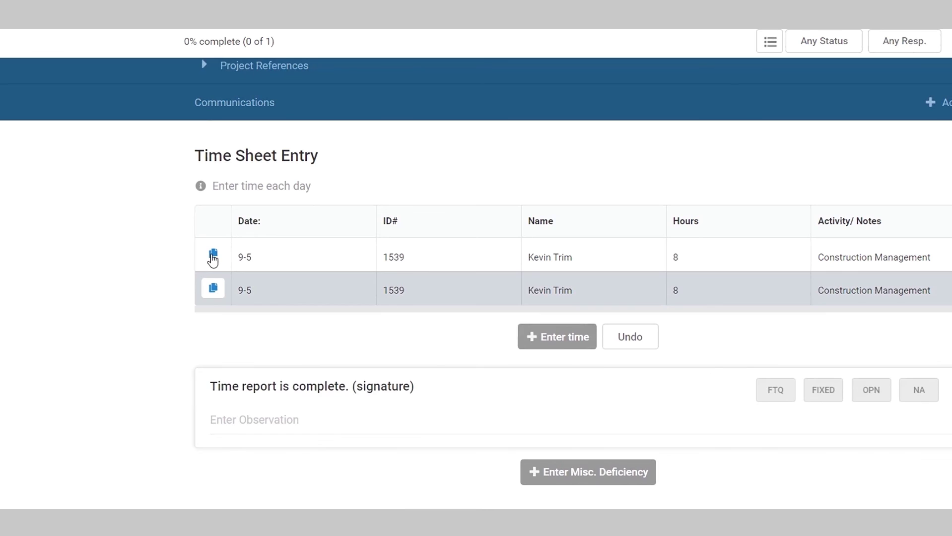